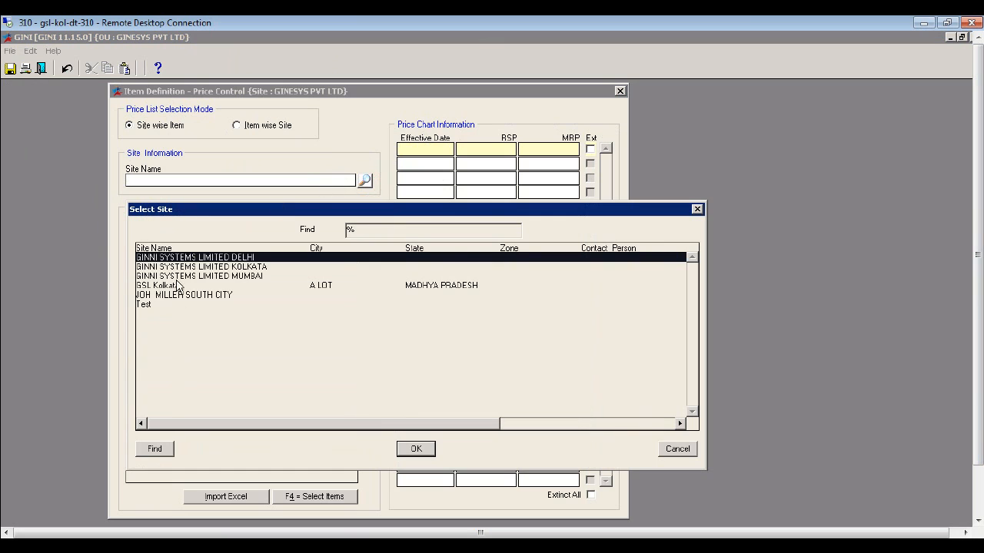
# - Load the price list for the site GINNI SYSTEMS LIMITED KOLKATA and view the price charts of its items
pyautogui.click(226, 267)
pyautogui.click(416, 449)
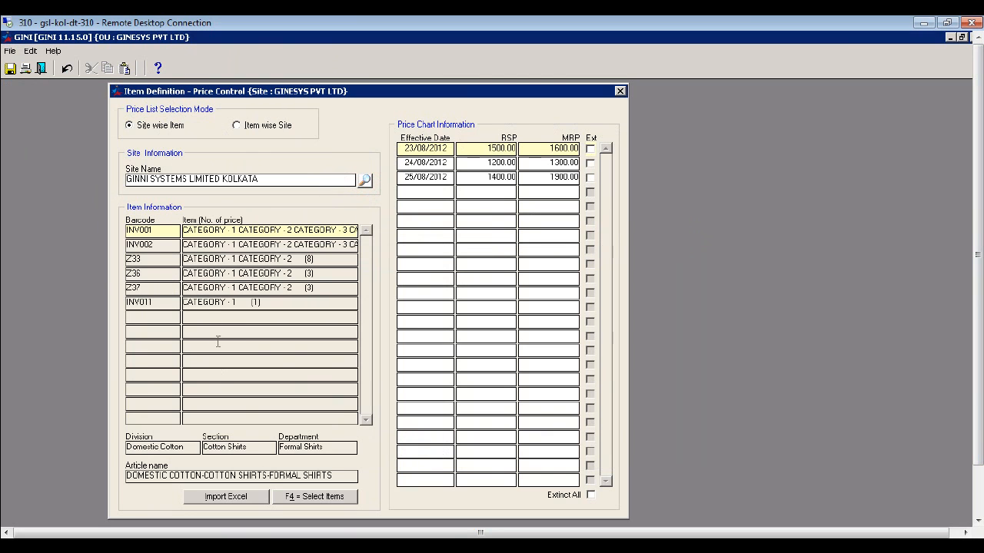
pyautogui.click(296, 244)
pyautogui.click(276, 276)
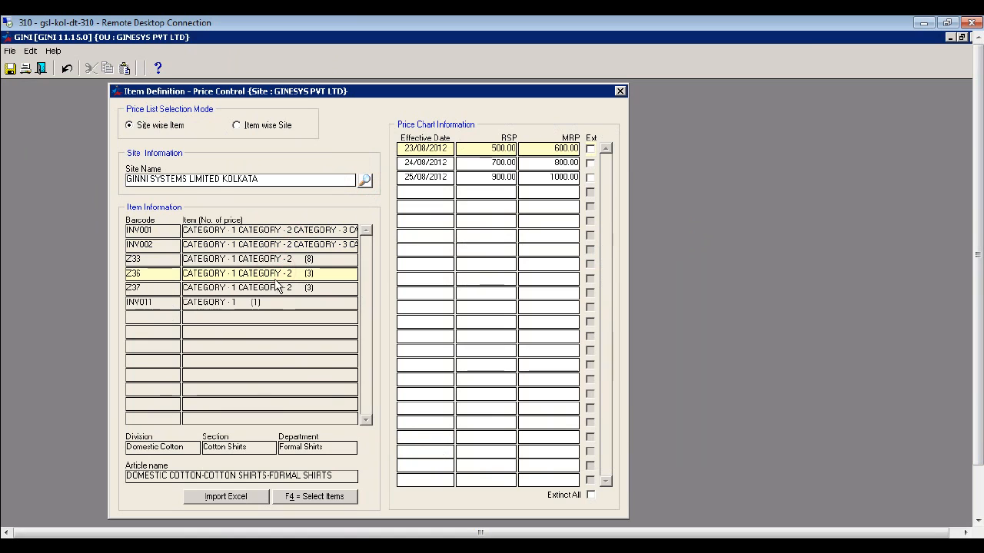
pyautogui.click(243, 304)
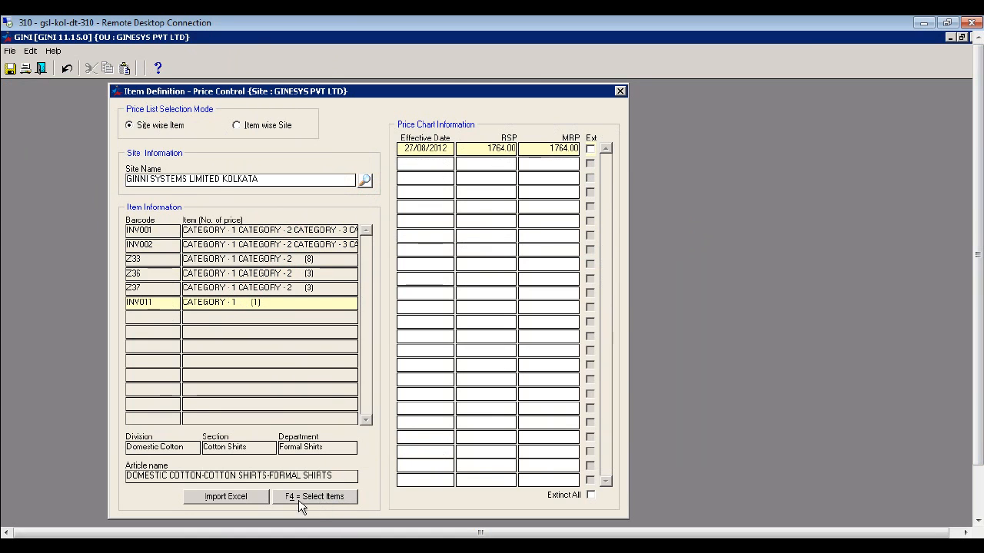
# - Search for all items without criteria in the item selection window, and close it without populating any
pyautogui.click(323, 497)
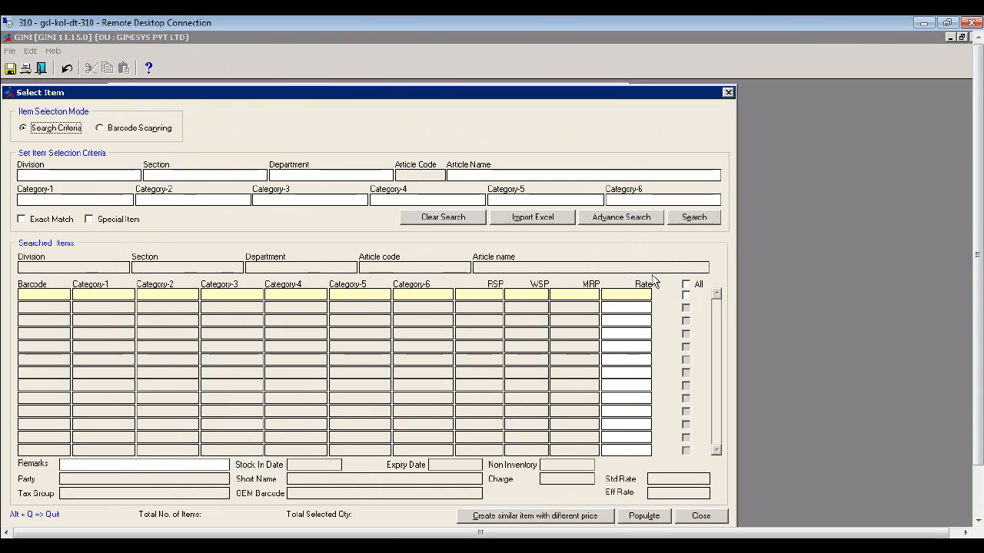
pyautogui.click(679, 217)
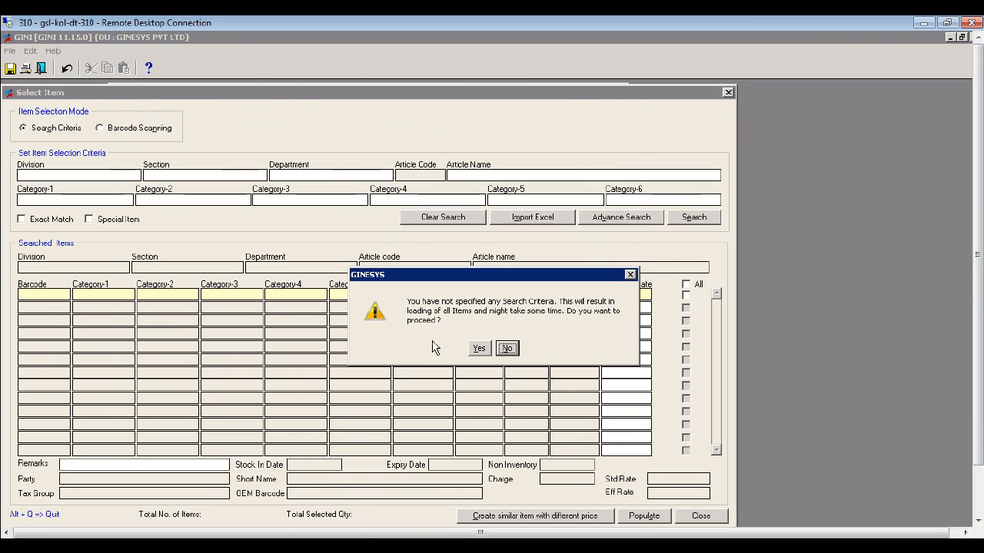
pyautogui.click(476, 351)
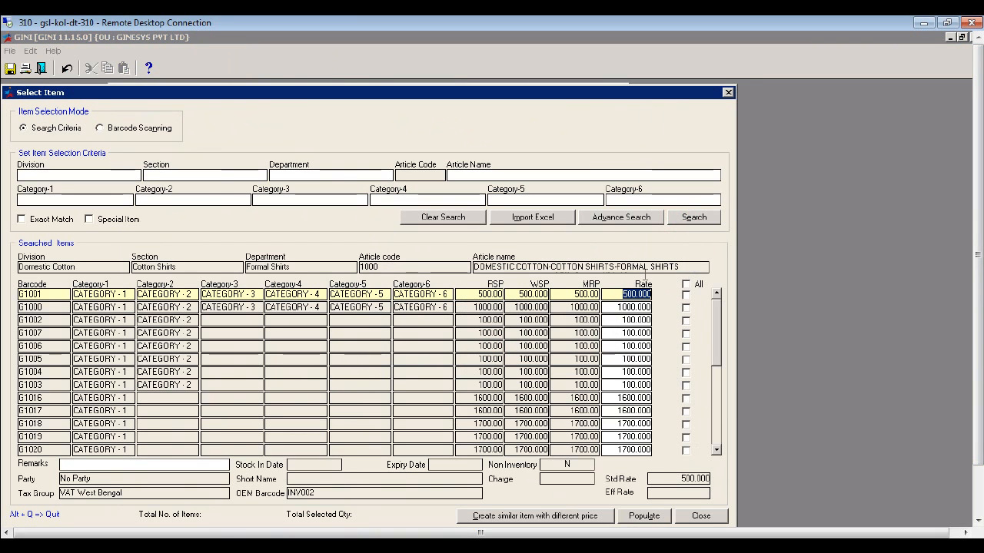
pyautogui.click(701, 516)
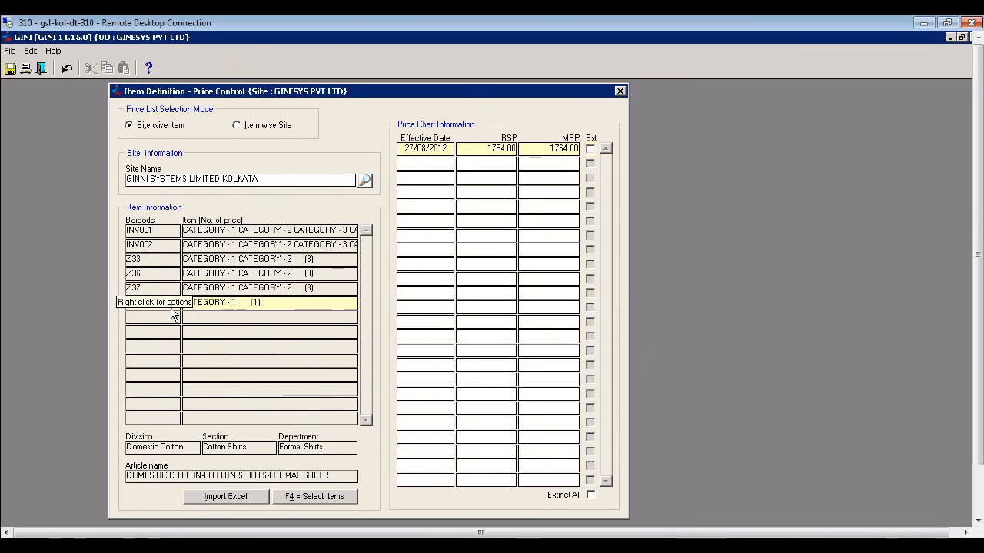
# - Review the effective dates, RSP and MRP of items INV001, INV002, Z33 and Z37
pyautogui.click(265, 233)
pyautogui.click(265, 246)
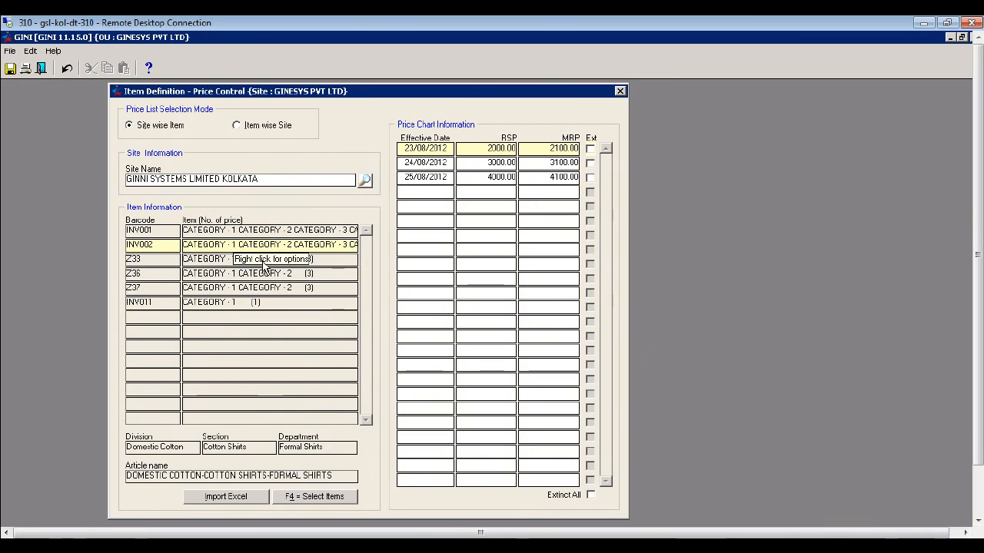
pyautogui.click(263, 262)
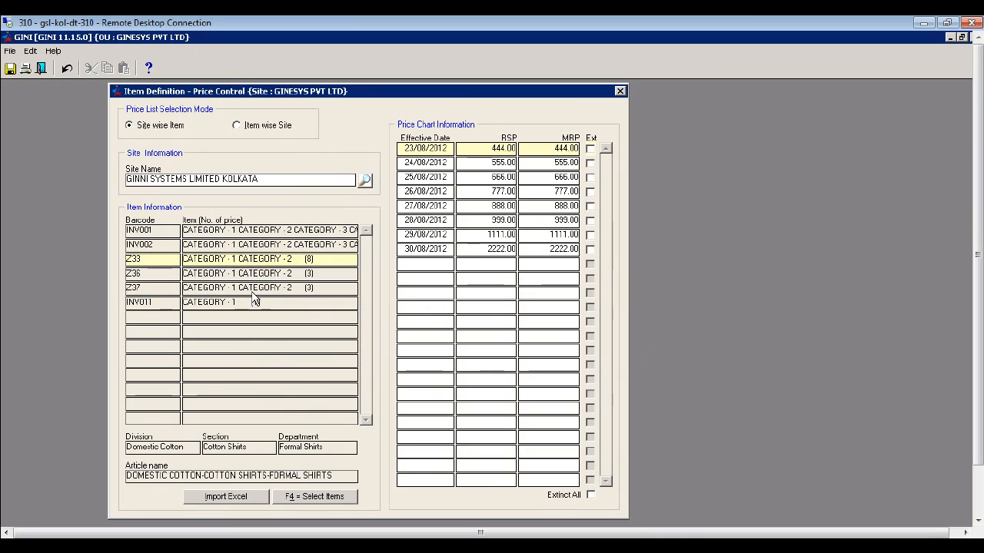
pyautogui.click(253, 290)
# - Add a price for item INV011 effective 28/08/2012 with RSP 1800 and MRP 1800, and save the record
pyautogui.click(232, 303)
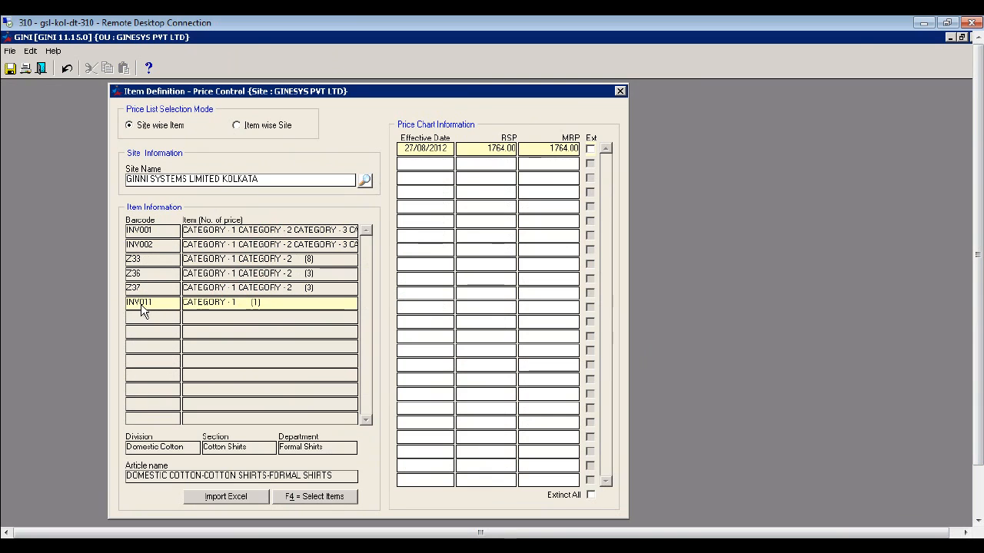
pyautogui.click(431, 163)
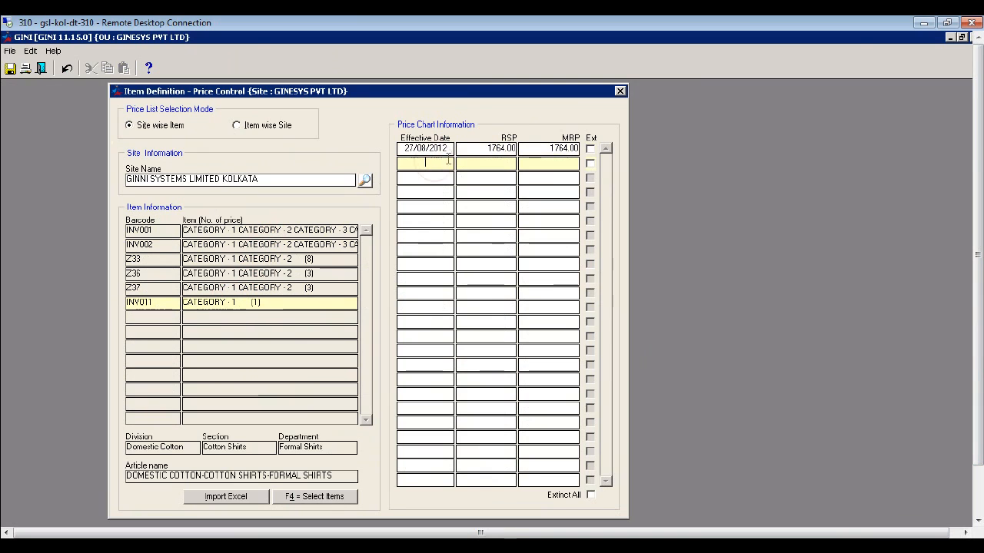
pyautogui.write('2')
pyautogui.write('7')
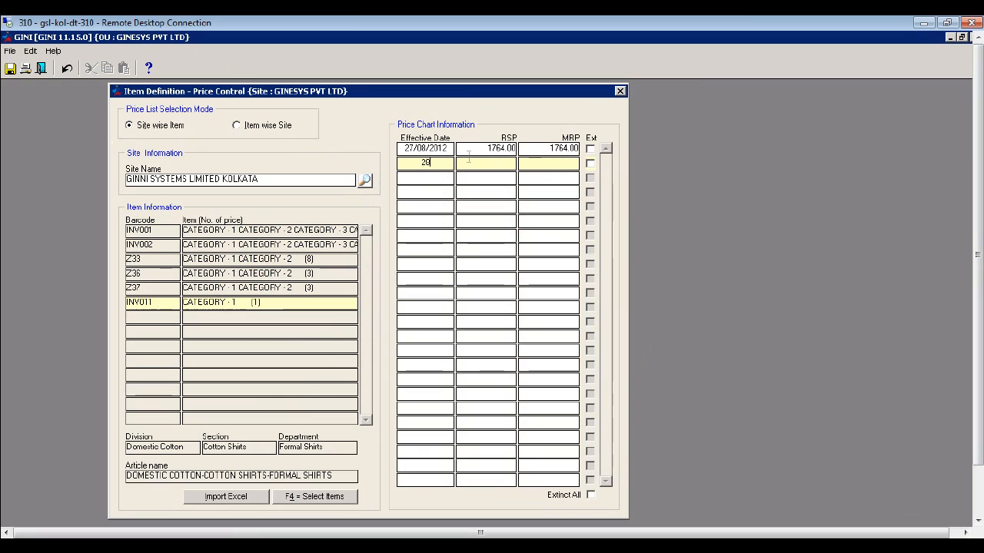
pyautogui.press('BackSpace')
pyautogui.write('8/08/2012')
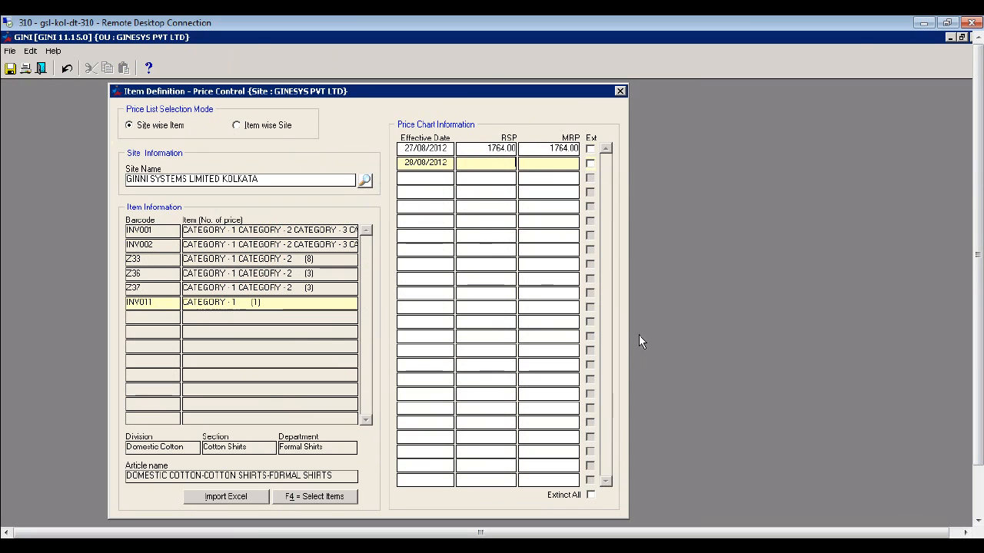
pyautogui.write('18001800')
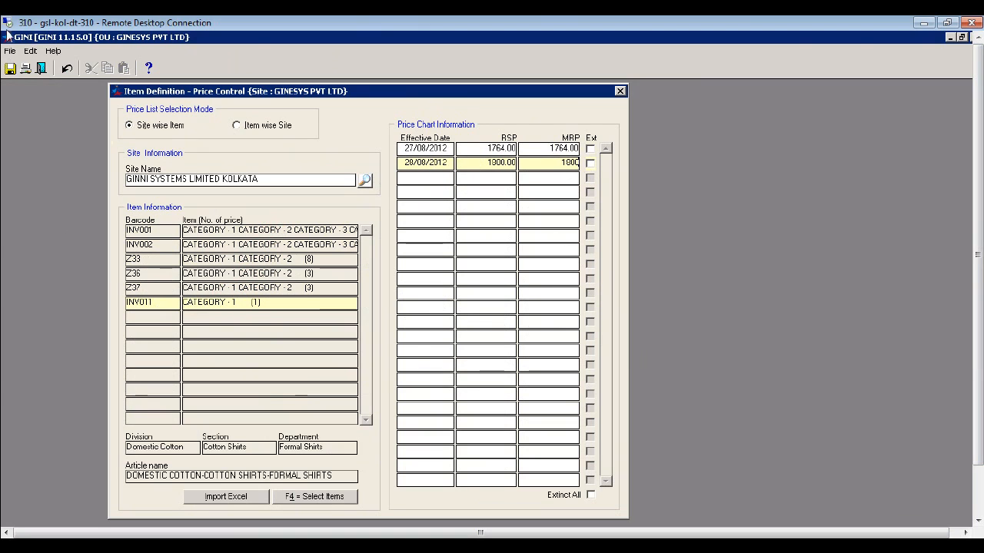
pyautogui.click(10, 68)
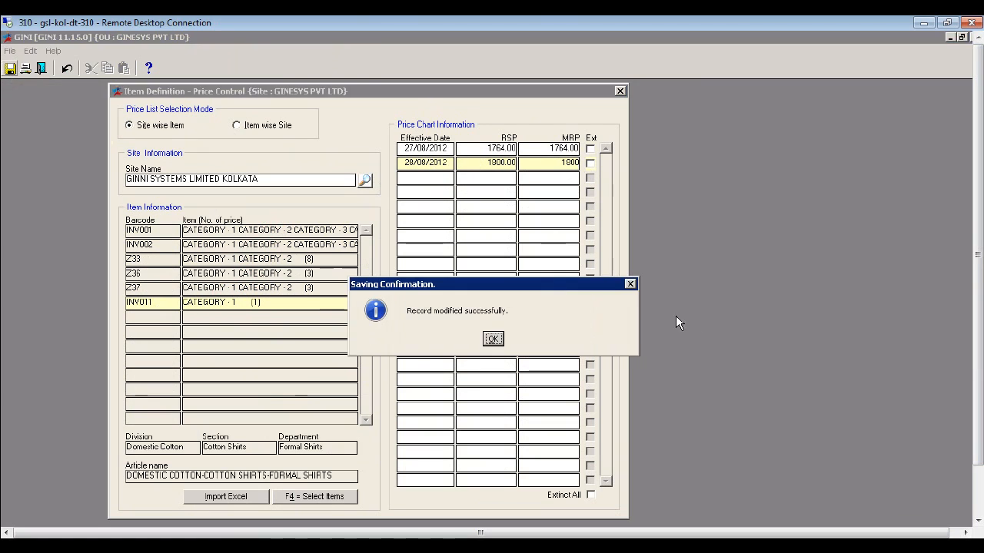
pyautogui.press('Return')
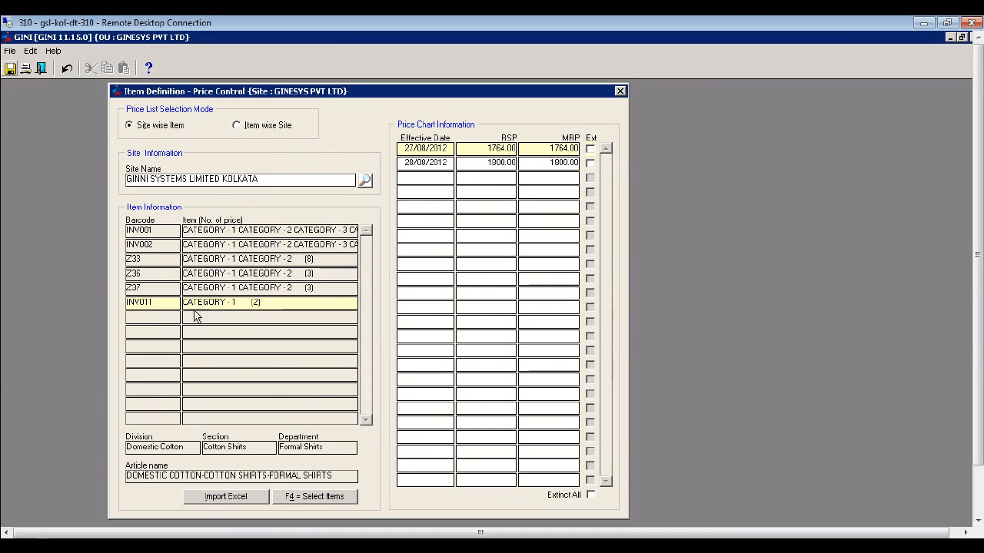
# - Switch the price list selection mode to Item wise Site and view the empty item selection window
pyautogui.click(274, 128)
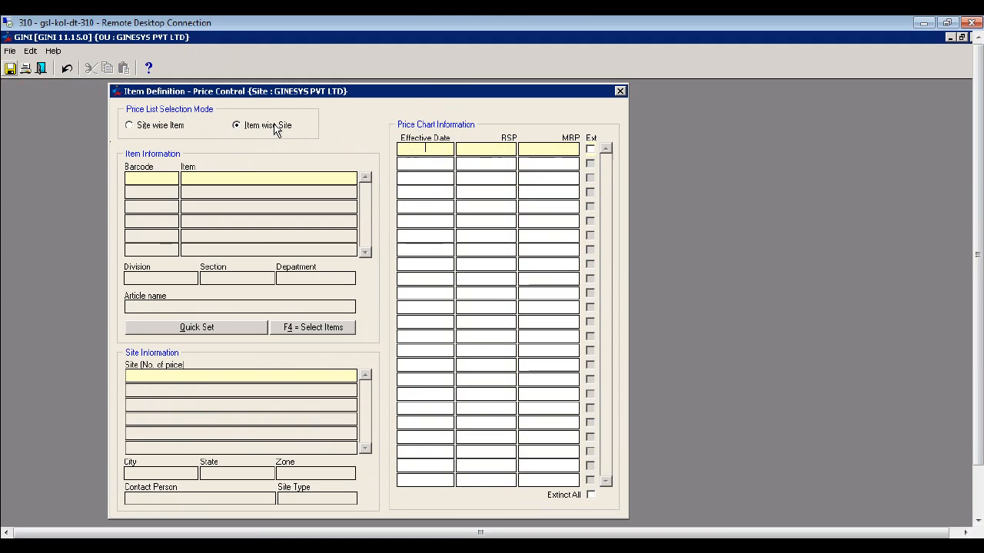
pyautogui.click(311, 327)
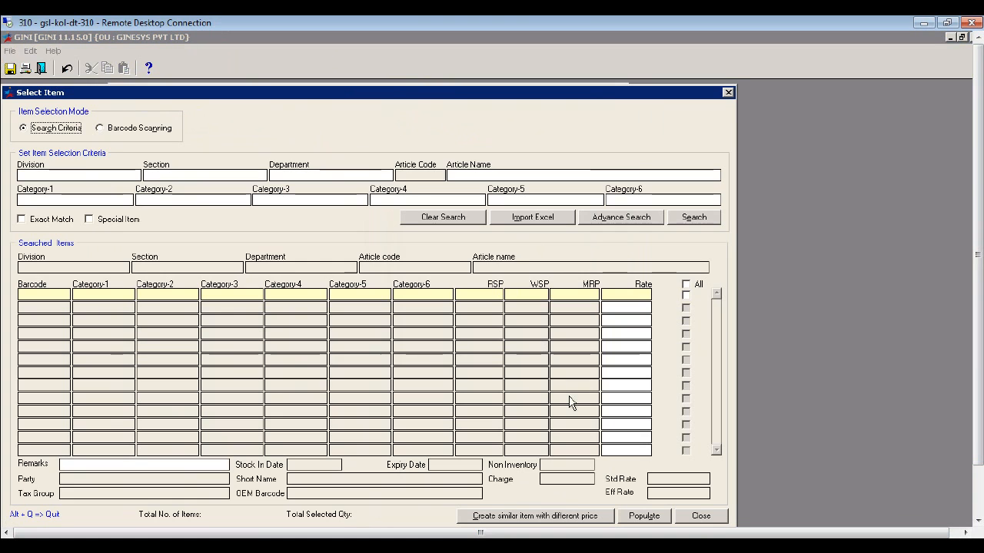
pyautogui.click(704, 517)
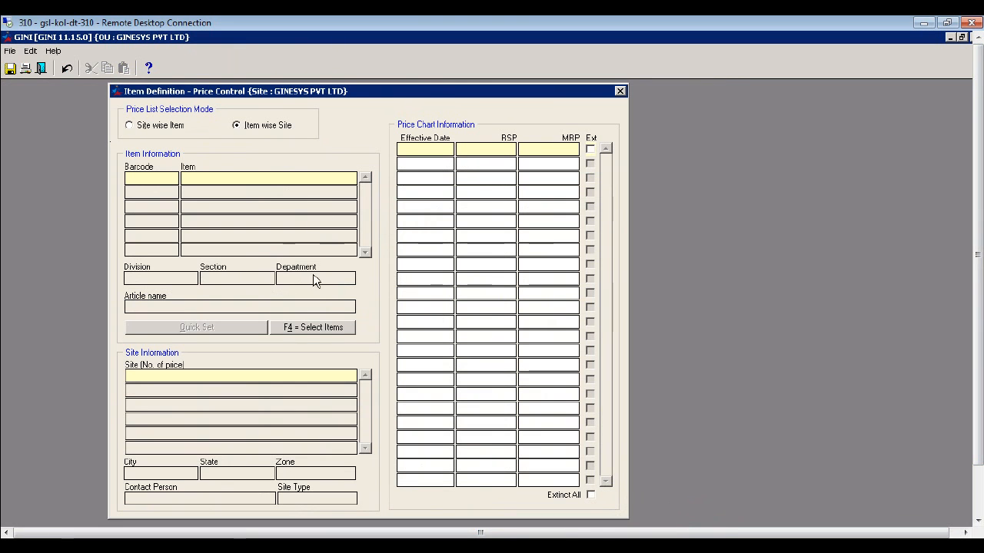
# - Search for all items without criteria, select every one and populate them into the item-wise price list
pyautogui.click(323, 327)
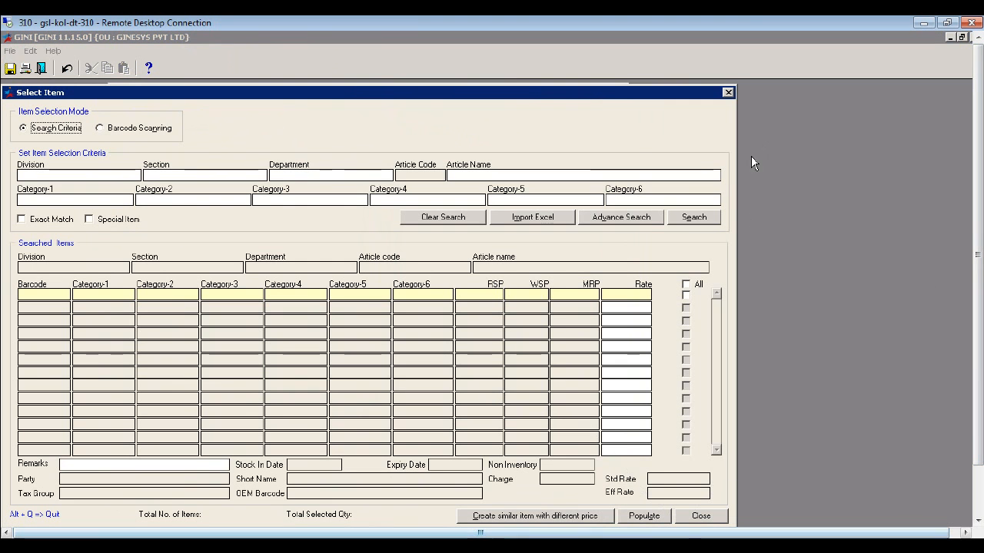
pyautogui.click(694, 218)
pyautogui.click(479, 348)
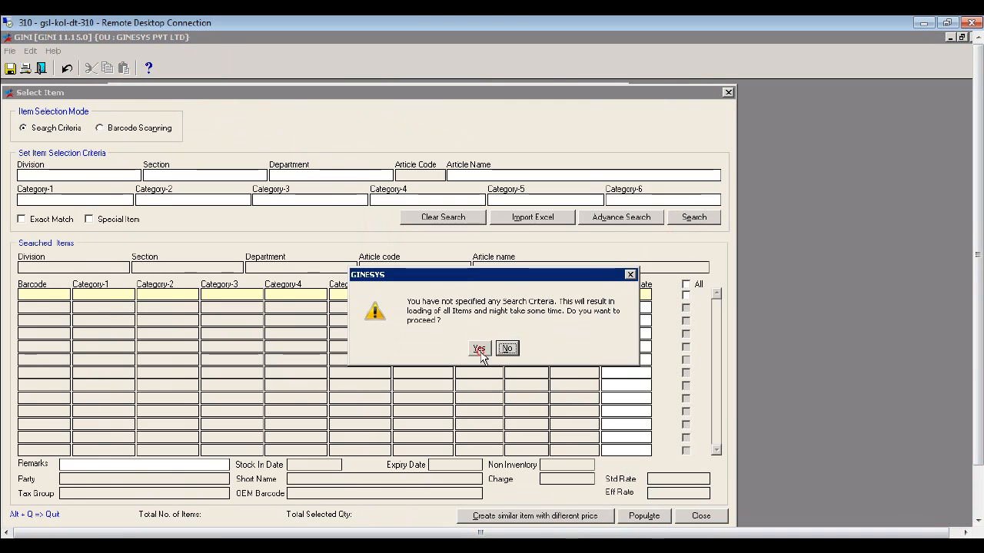
pyautogui.click(686, 284)
pyautogui.click(664, 520)
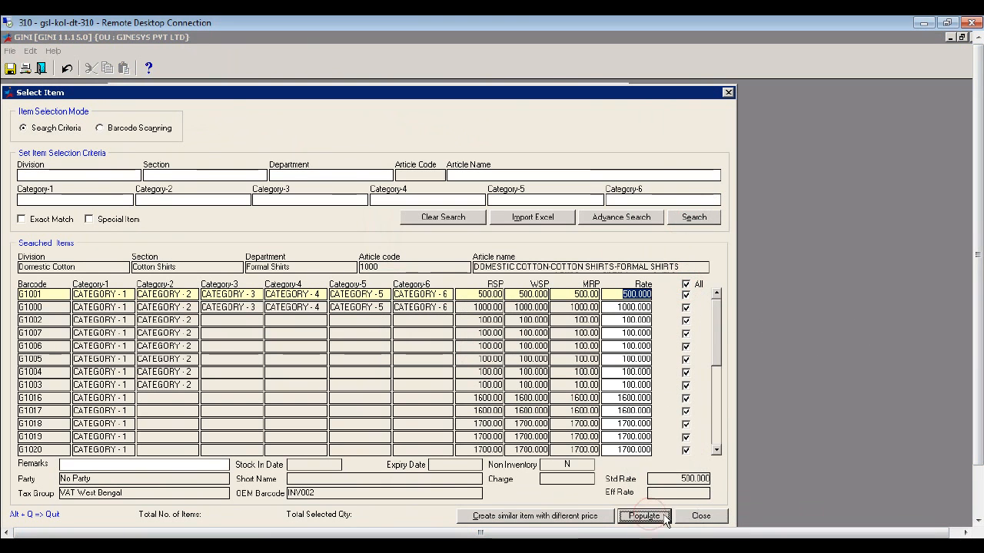
pyautogui.click(709, 521)
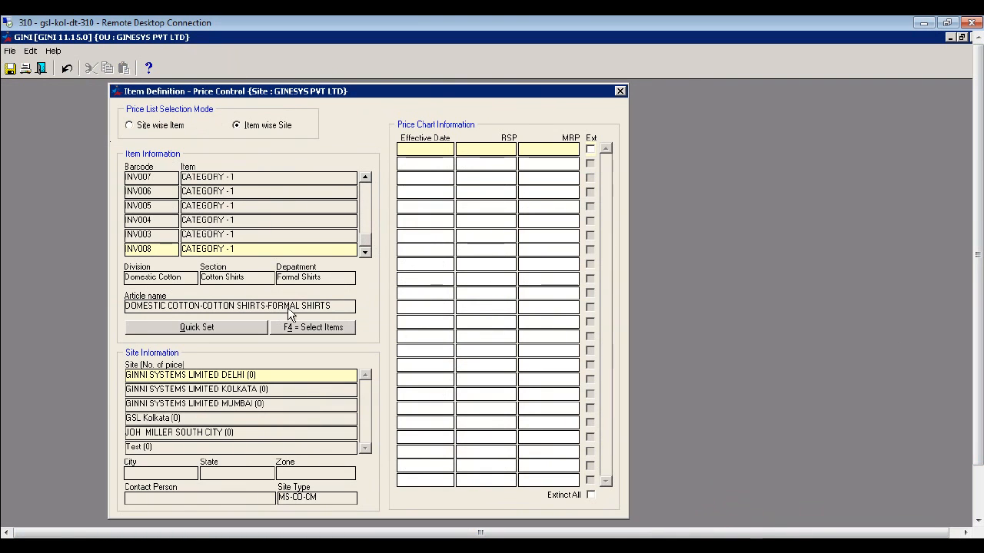
# - Calculate Quick Set prices on Mark Up basis with 10% change and multiples of 6 for both RSP and MRP
pyautogui.click(198, 329)
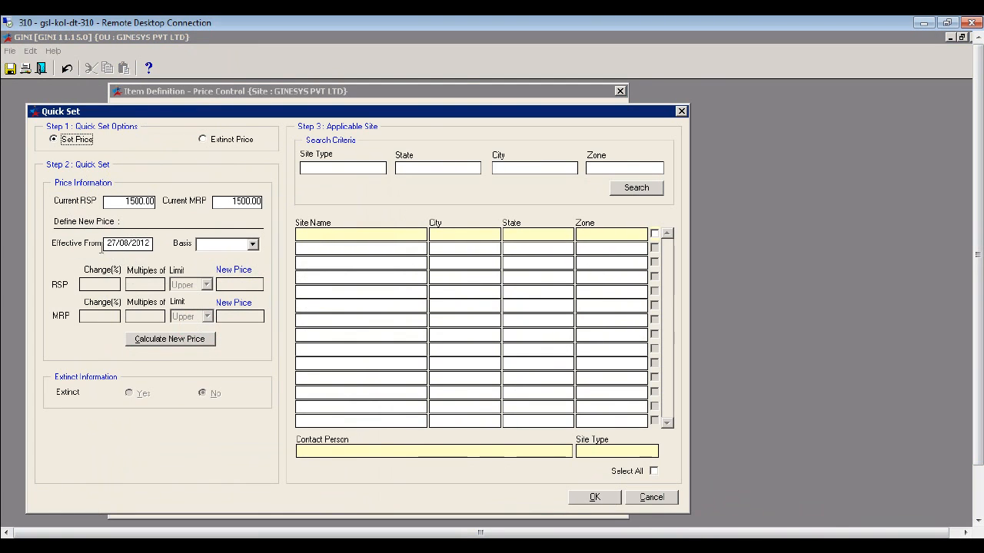
pyautogui.click(251, 246)
pyautogui.click(226, 256)
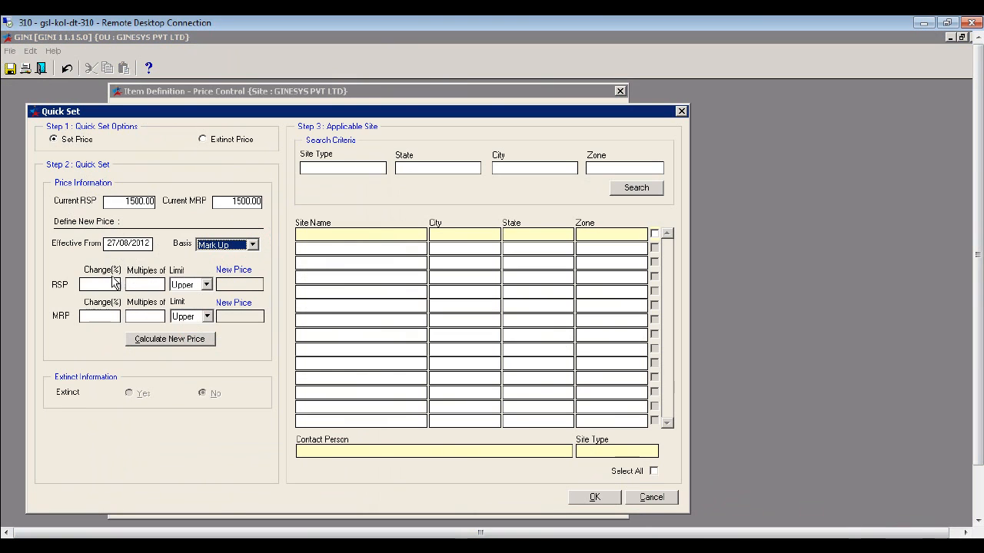
pyautogui.click(113, 284)
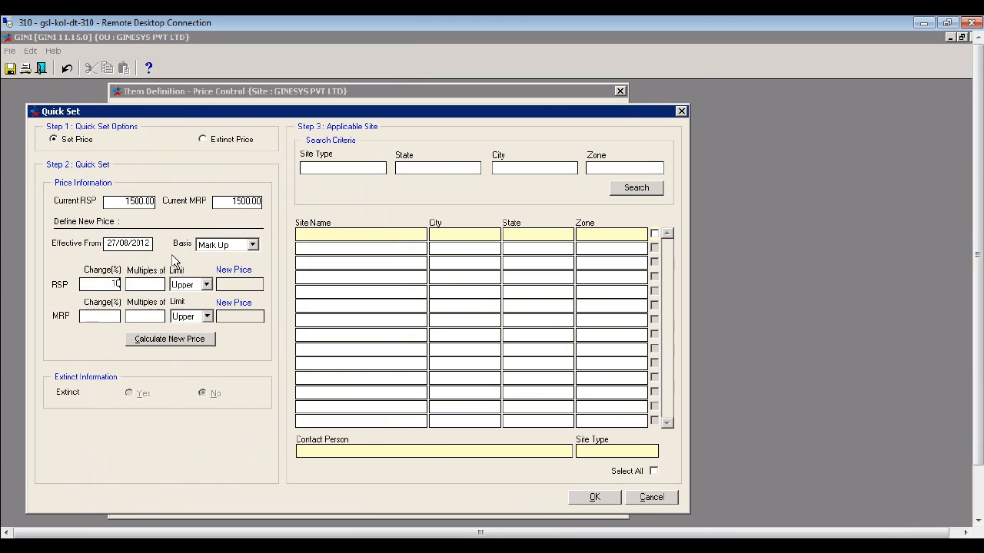
pyautogui.click(111, 316)
pyautogui.write('10')
pyautogui.press('Tab')
pyautogui.write('5')
pyautogui.click(154, 317)
pyautogui.click(180, 342)
# - Apply the Quick Set price to the site GINNI SYSTEMS LIMITED KOLKATA and display that site's price chart
pyautogui.click(638, 189)
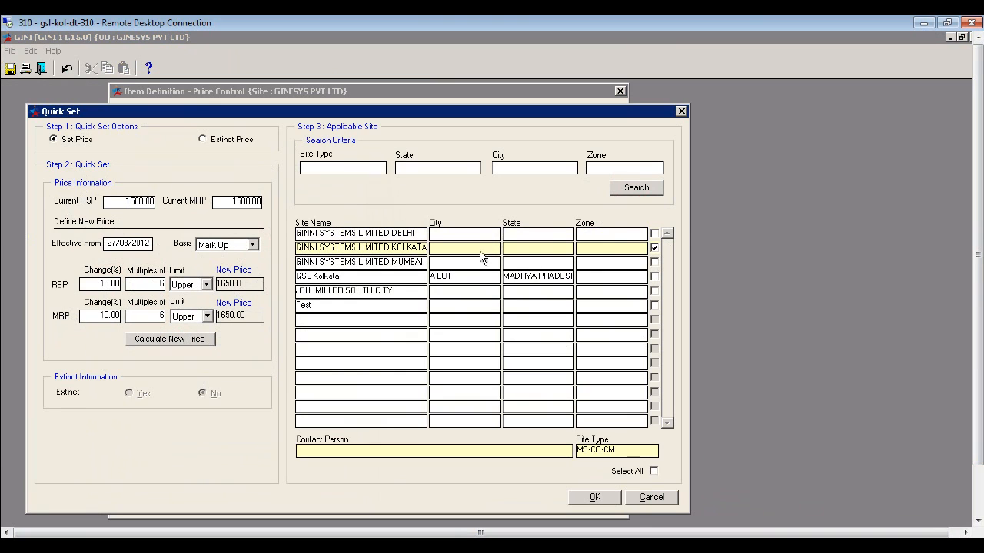
pyautogui.click(596, 496)
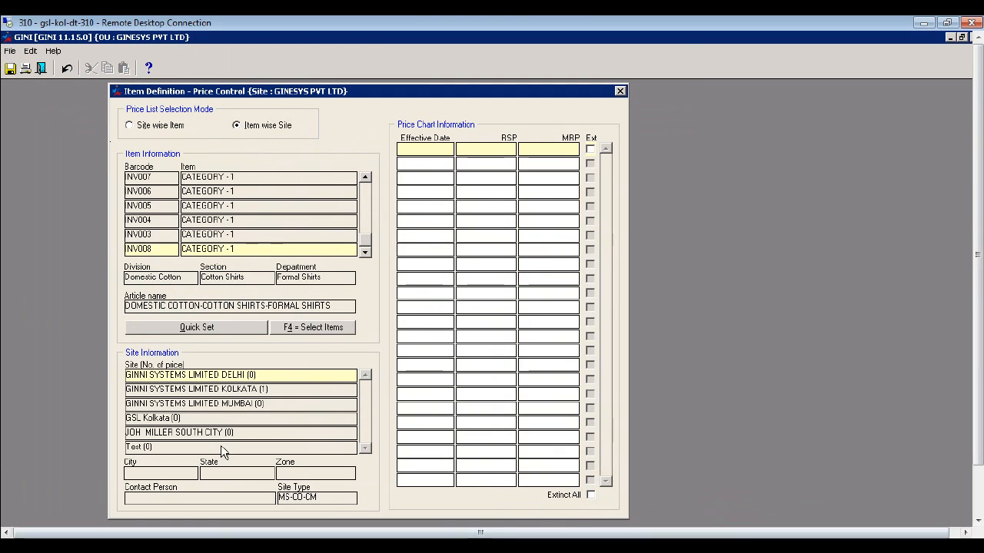
pyautogui.click(223, 389)
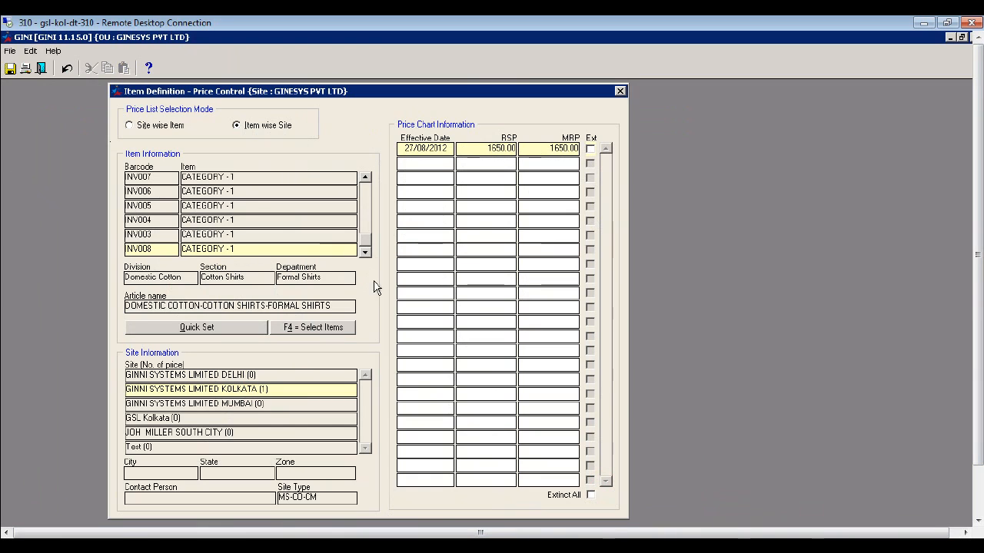
# - Exit Price Control and open Modify / Manage Item under Item Definition
pyautogui.click(42, 70)
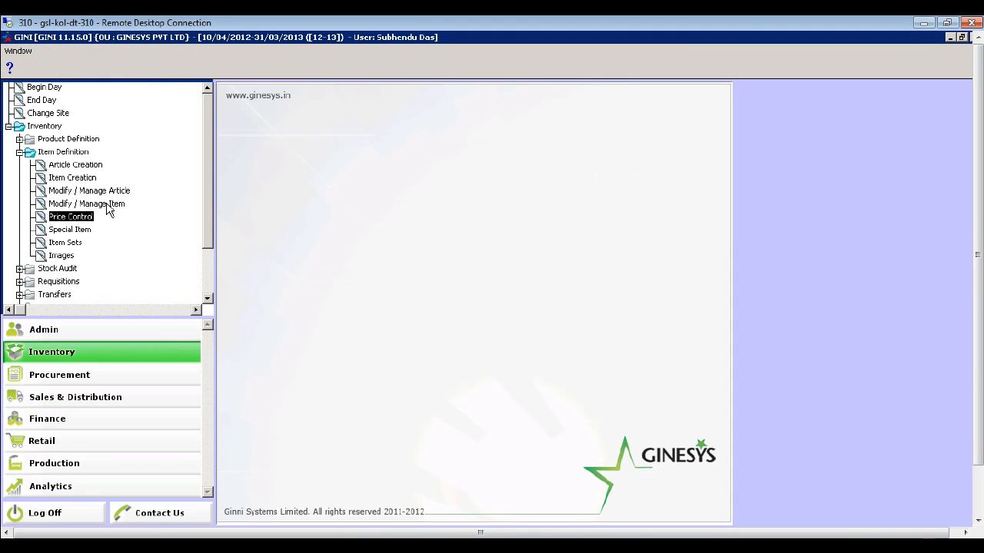
pyautogui.click(108, 204)
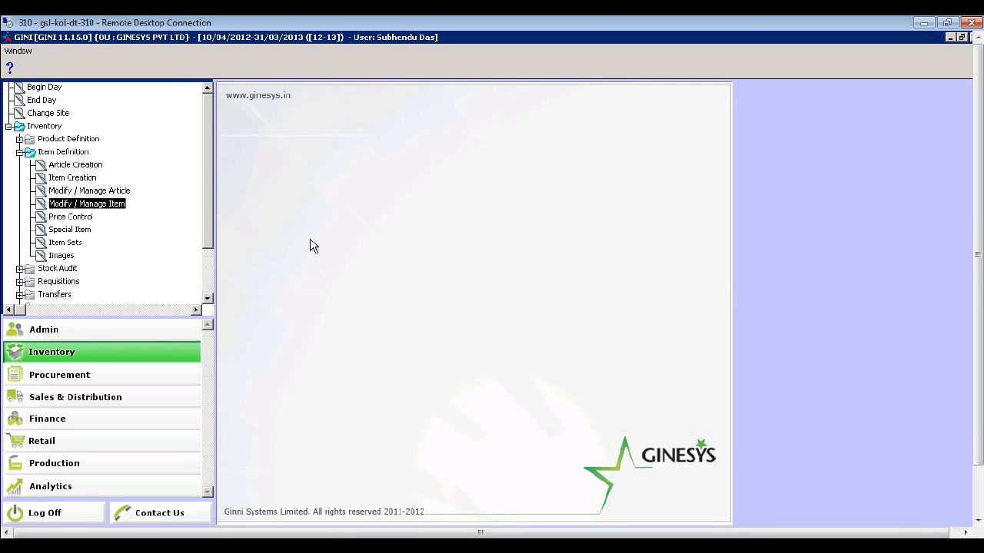
pyautogui.doubleClick(106, 204)
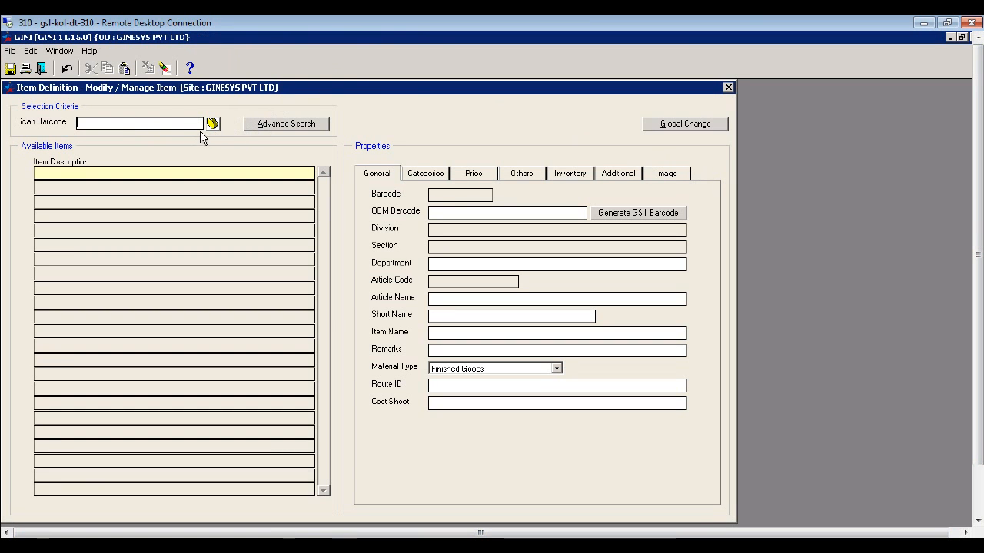
# - Load the item with barcode Z36 and dismiss the advanced search without setting criteria
pyautogui.write('236')
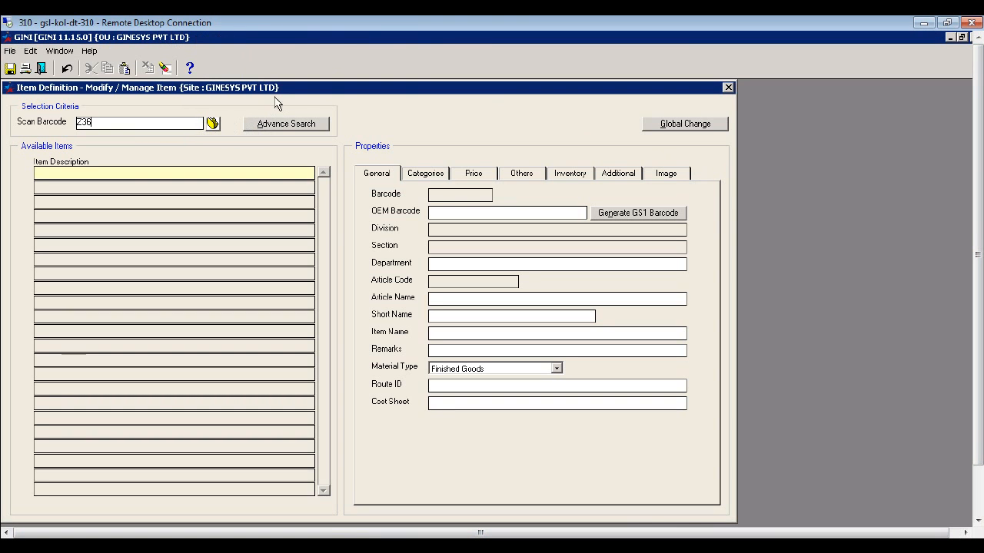
pyautogui.click(292, 124)
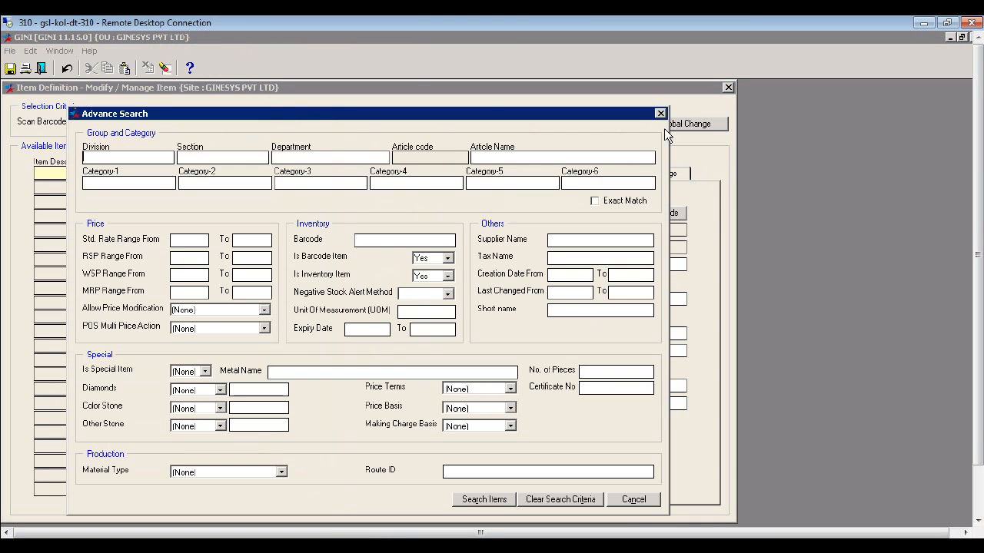
pyautogui.click(653, 504)
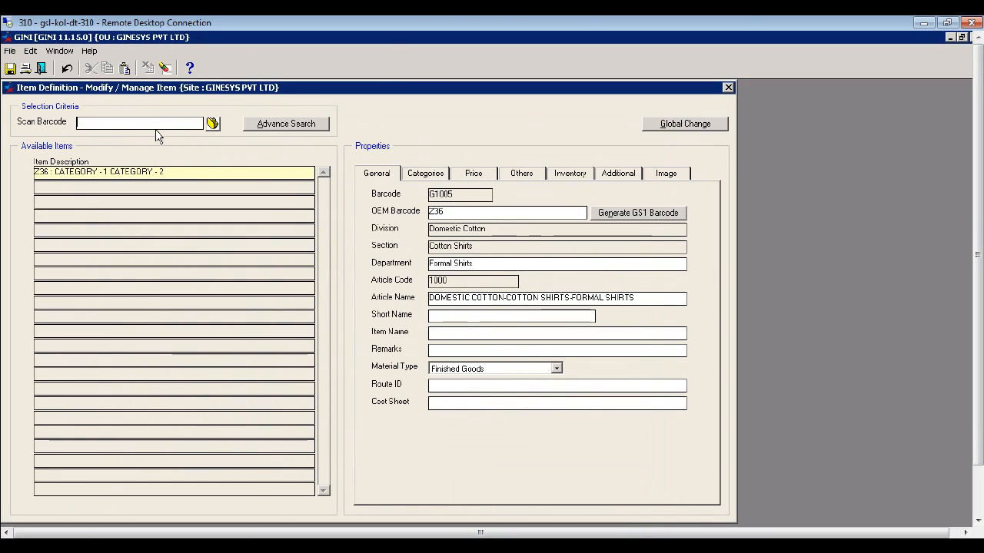
# - Review the item's price properties and the POS Multi Price Action options, leaving Apply Last Price from list selected, and exit Modify / Manage Item
pyautogui.click(473, 173)
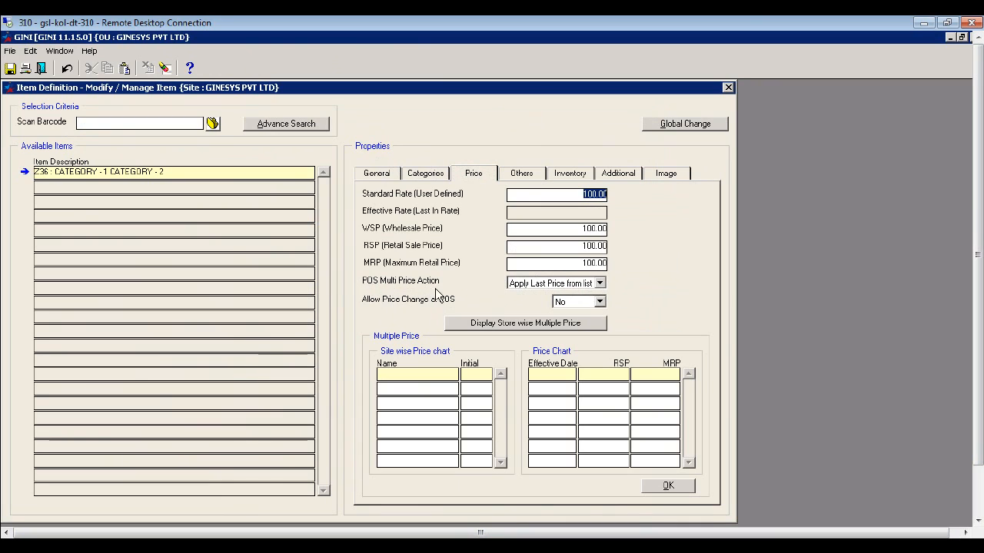
pyautogui.click(600, 283)
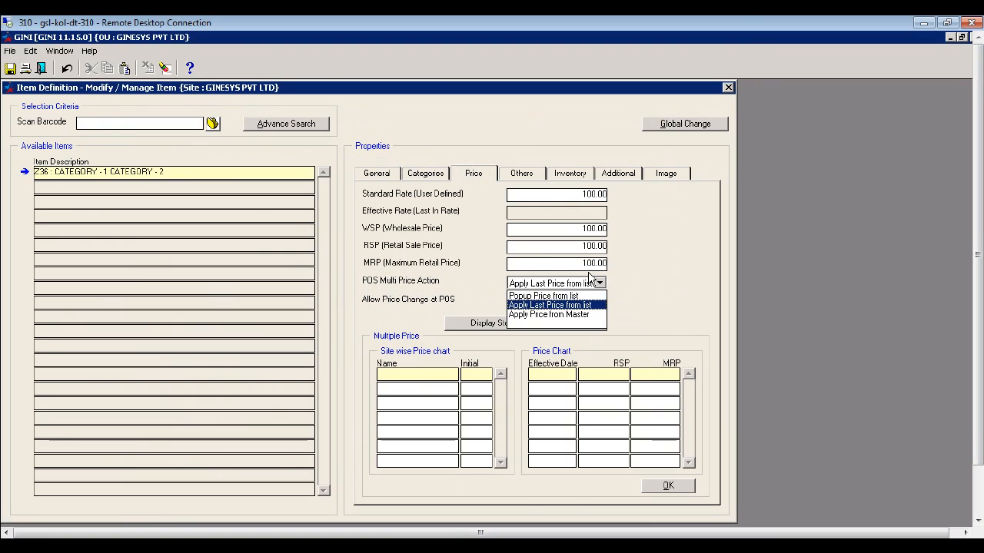
pyautogui.click(674, 308)
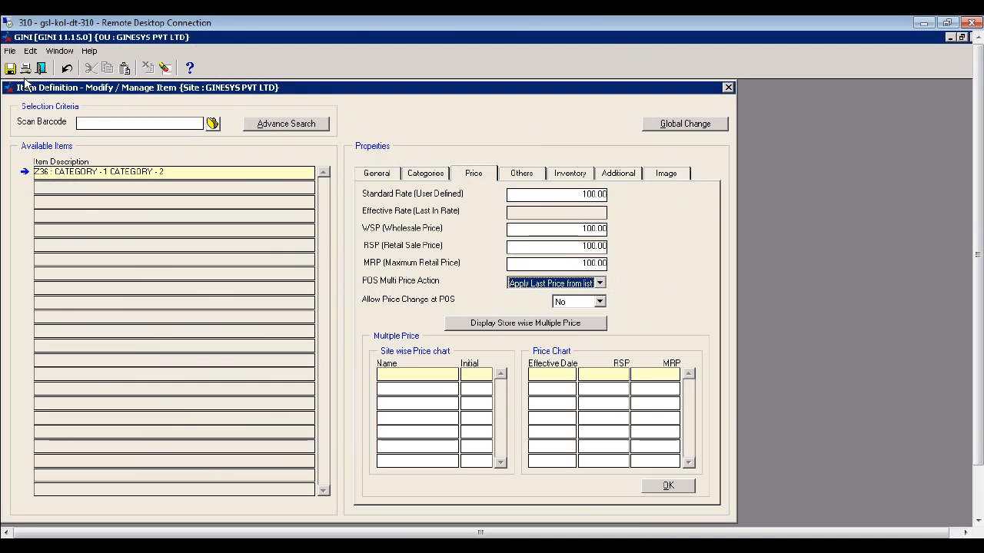
pyautogui.click(41, 70)
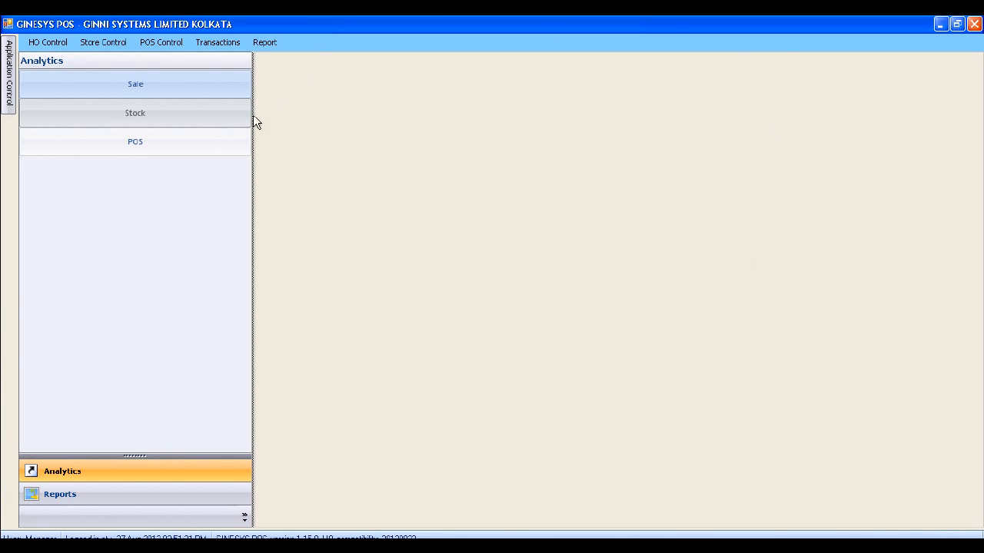
# - In GINESYS POS, open Item Price Management and load the price chart of item INV011
pyautogui.click(60, 45)
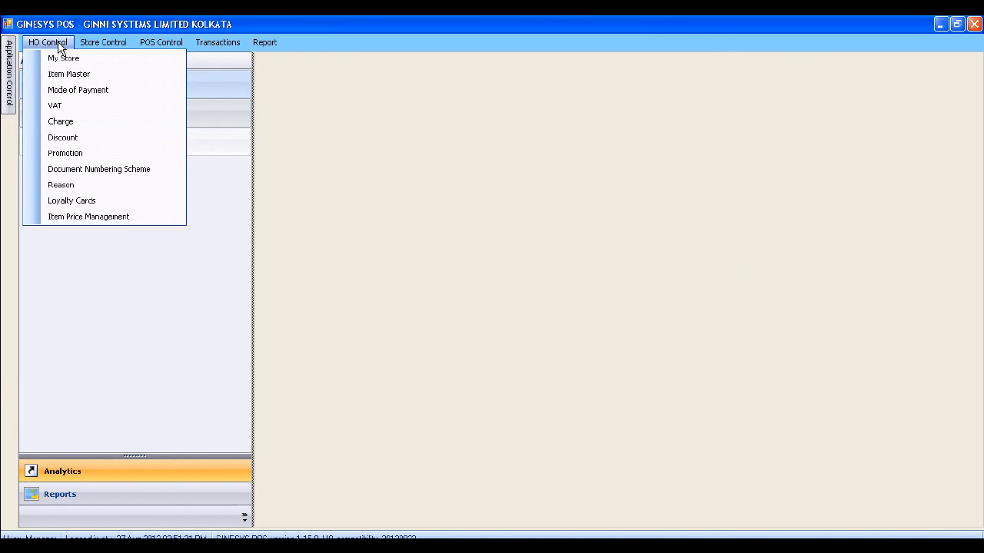
pyautogui.click(114, 217)
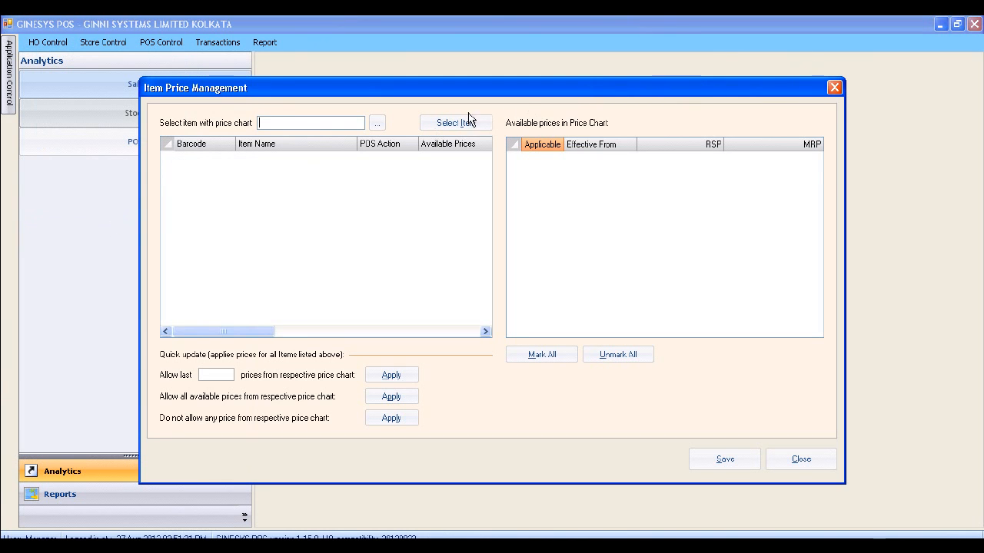
pyautogui.click(380, 126)
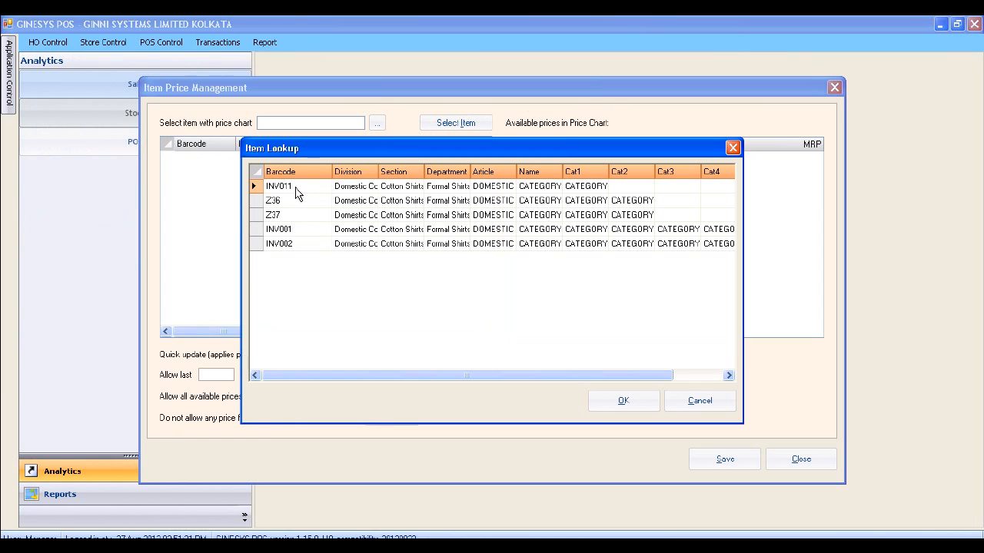
pyautogui.click(297, 191)
pyautogui.click(626, 400)
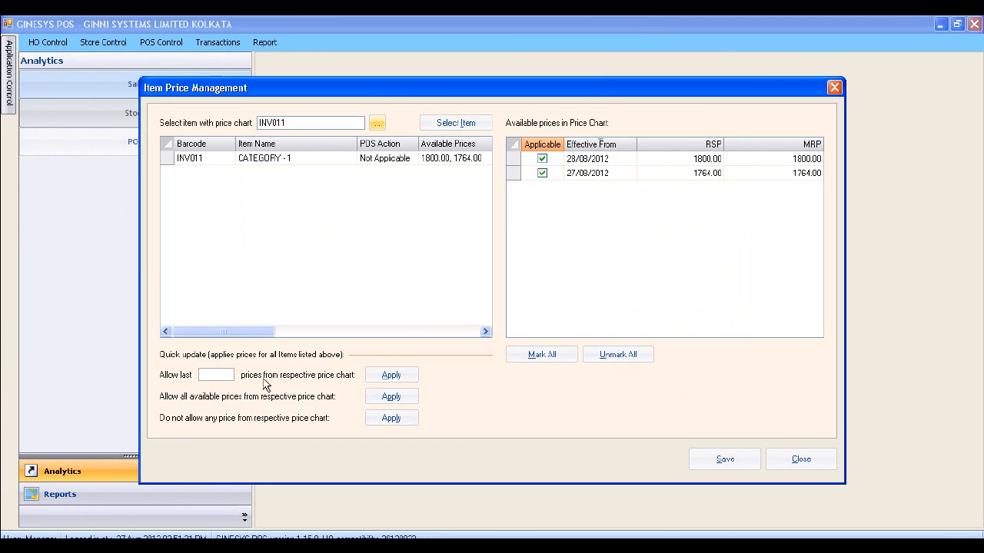
# - Try each quick update on INV011: allow the last 1 price, allow all available prices, and do not allow any price
pyautogui.click(222, 375)
pyautogui.write('1')
pyautogui.click(379, 376)
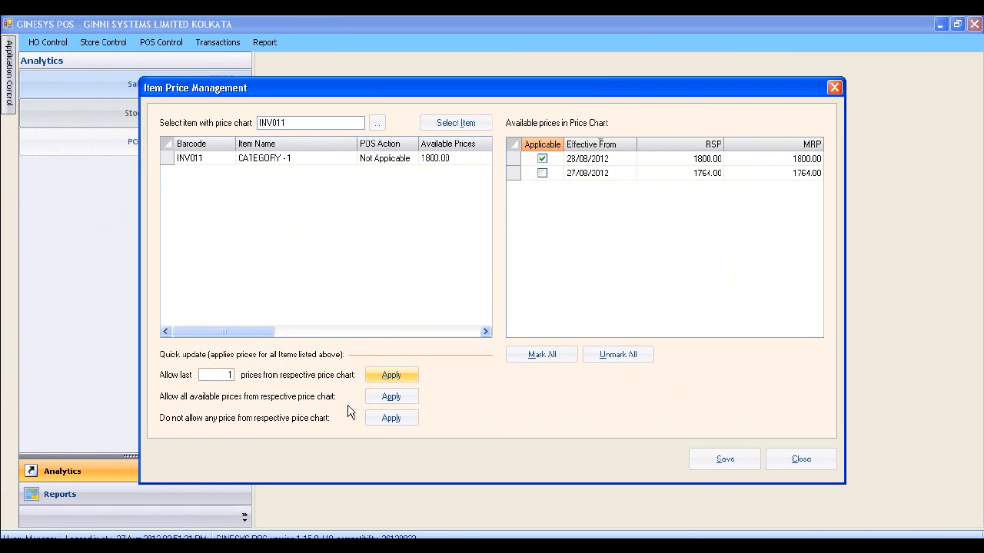
pyautogui.click(398, 396)
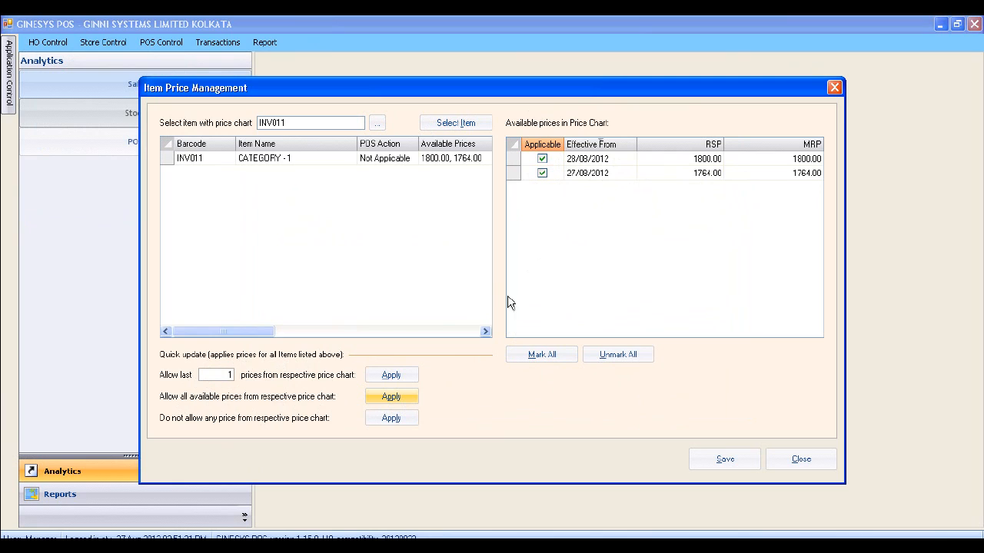
pyautogui.click(402, 421)
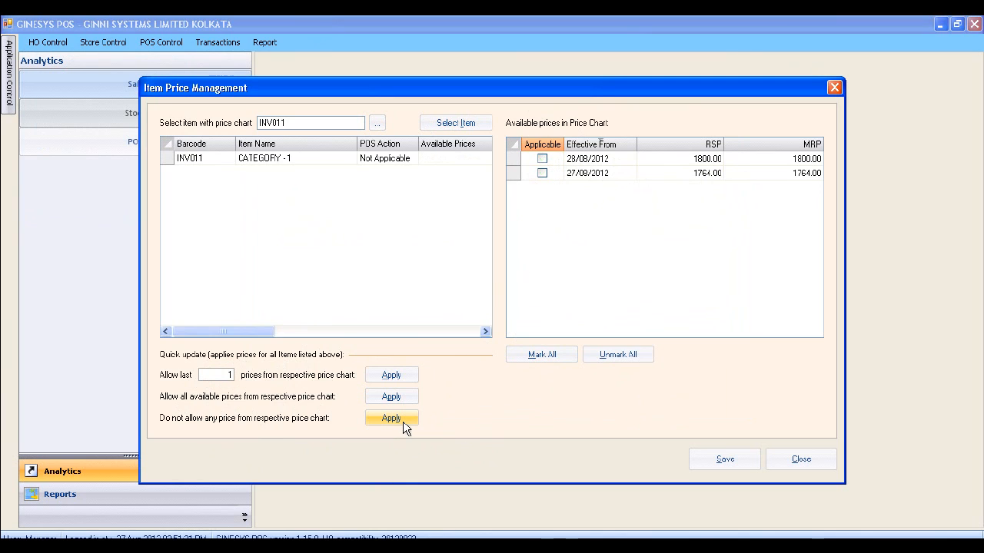
# - Mark and unmark all of INV011's available prices, and close Item Price Management without saving
pyautogui.click(538, 356)
pyautogui.click(619, 356)
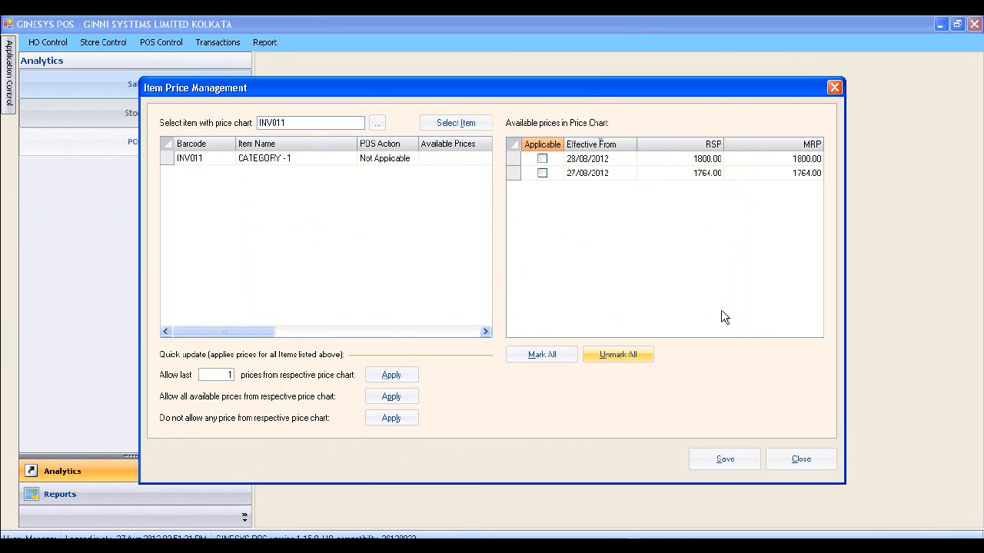
pyautogui.click(801, 460)
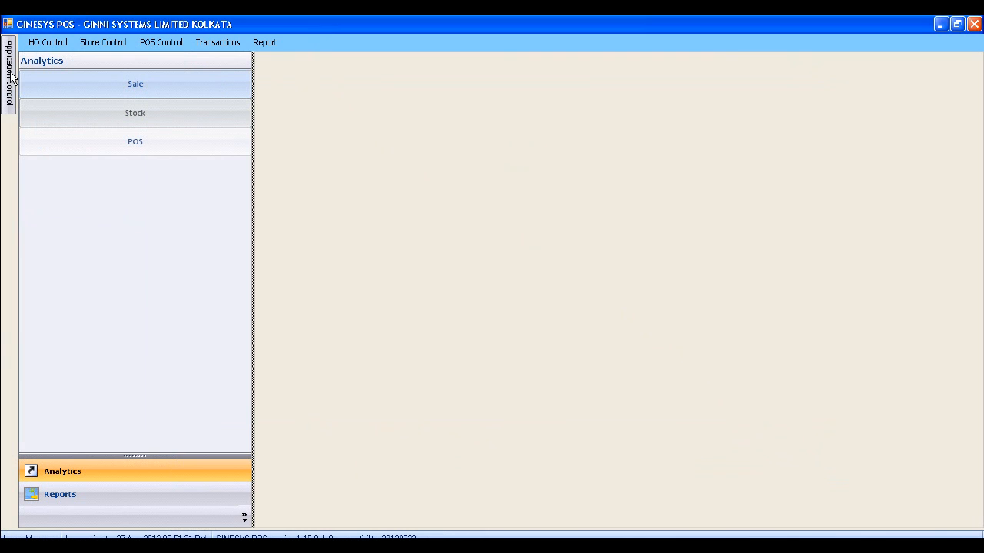
# - Switch from the back office to the POS billing screen and clear the existing bill
pyautogui.moveTo(10, 77)
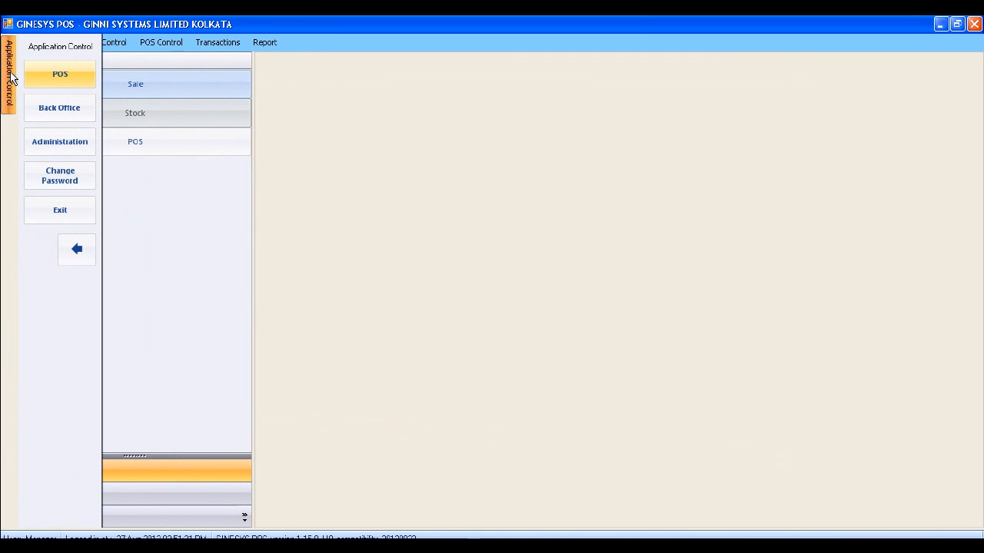
pyautogui.click(82, 78)
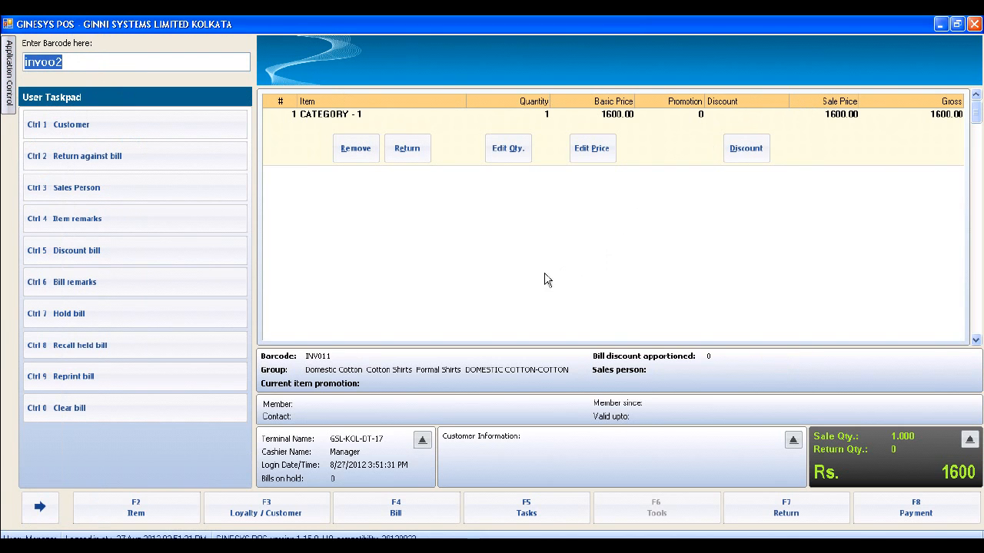
pyautogui.click(140, 409)
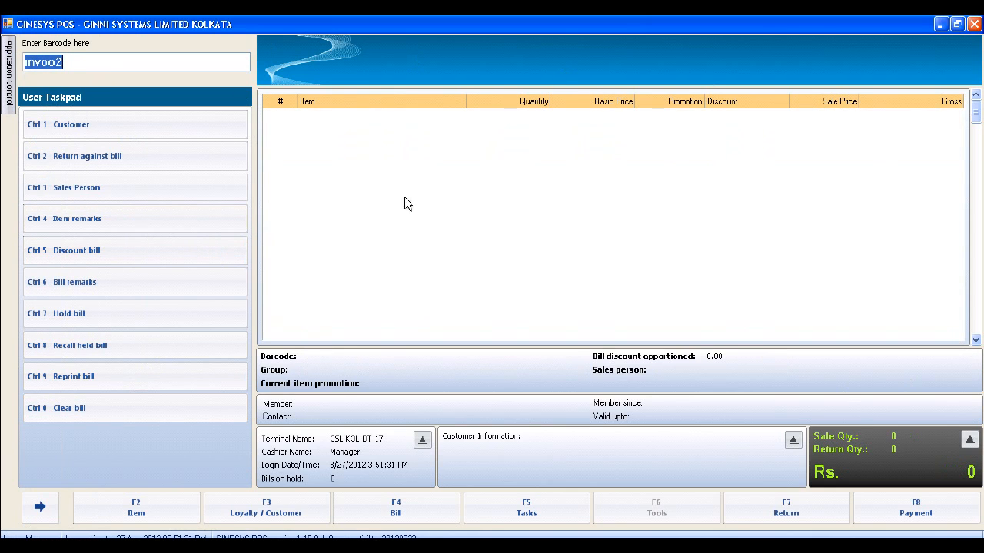
# - Bill item inv002 at the 25/08/2012 price with RSP 4000, open payment acceptance and cancel it
pyautogui.click(83, 62)
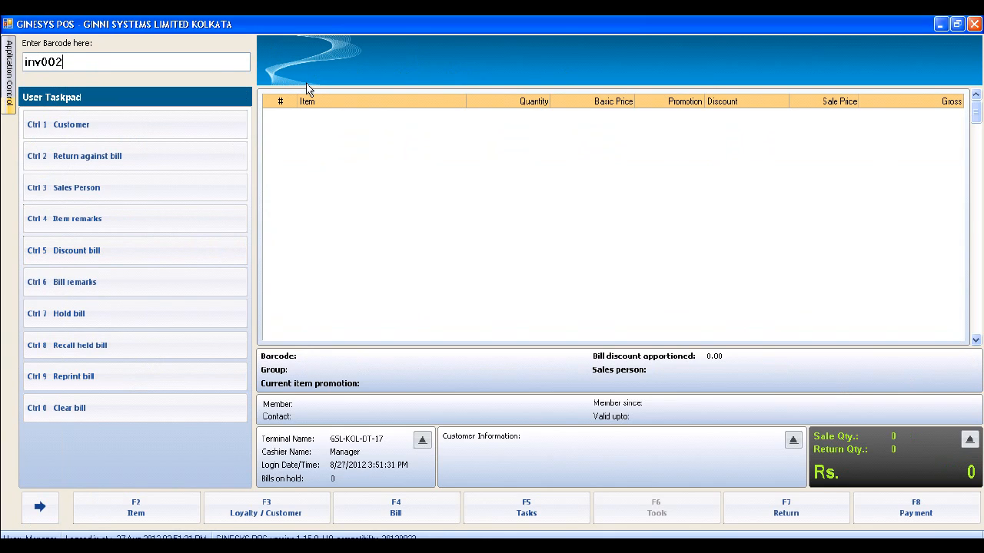
pyautogui.press('Return')
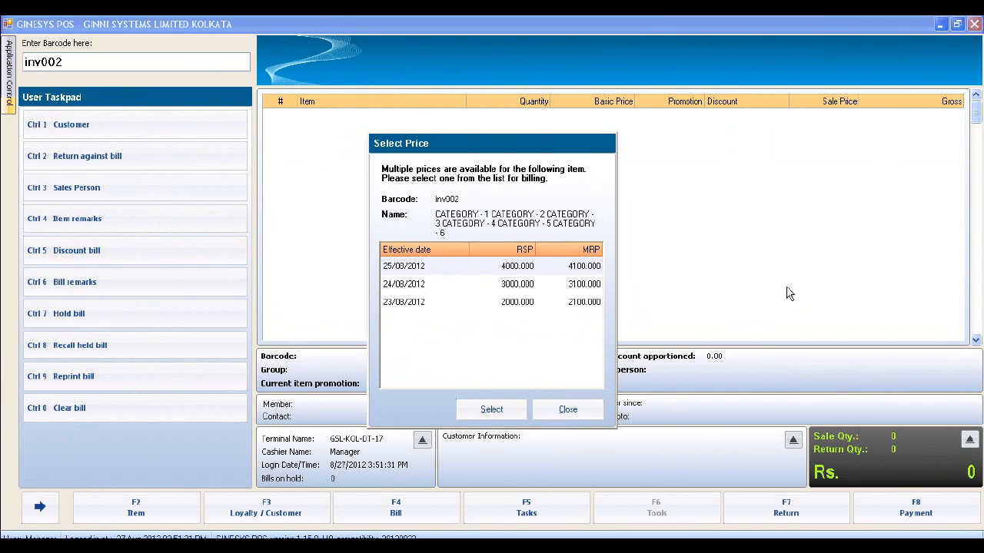
pyautogui.doubleClick(463, 266)
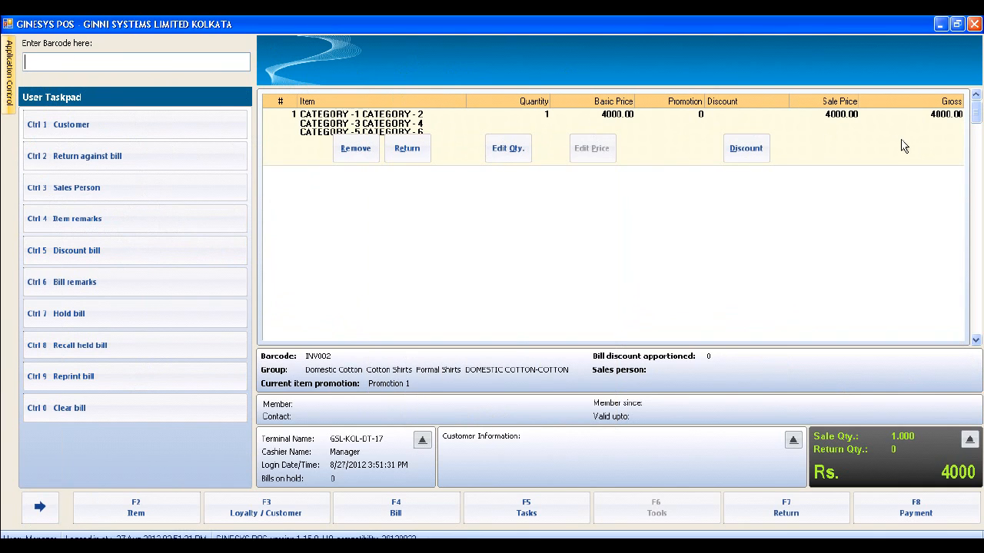
pyautogui.click(926, 511)
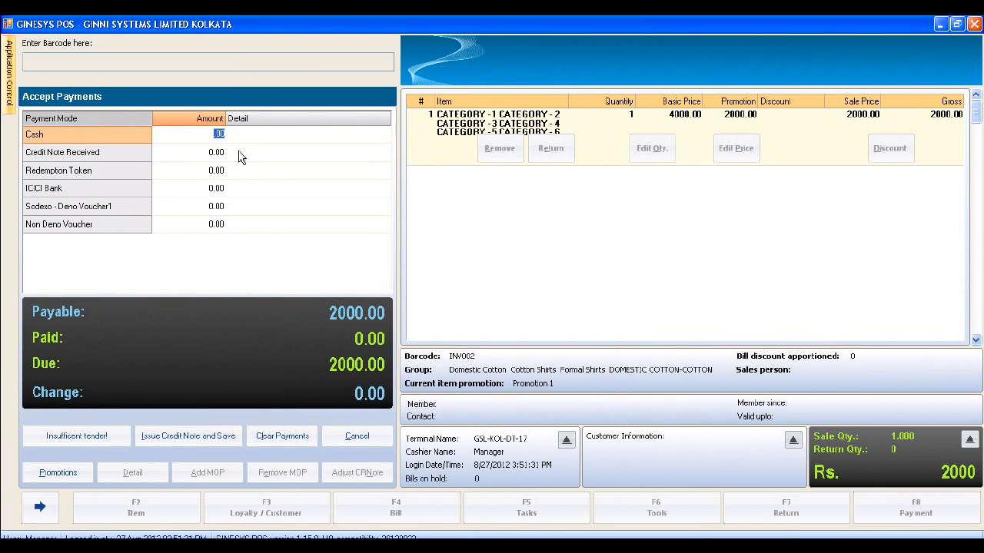
pyautogui.click(369, 446)
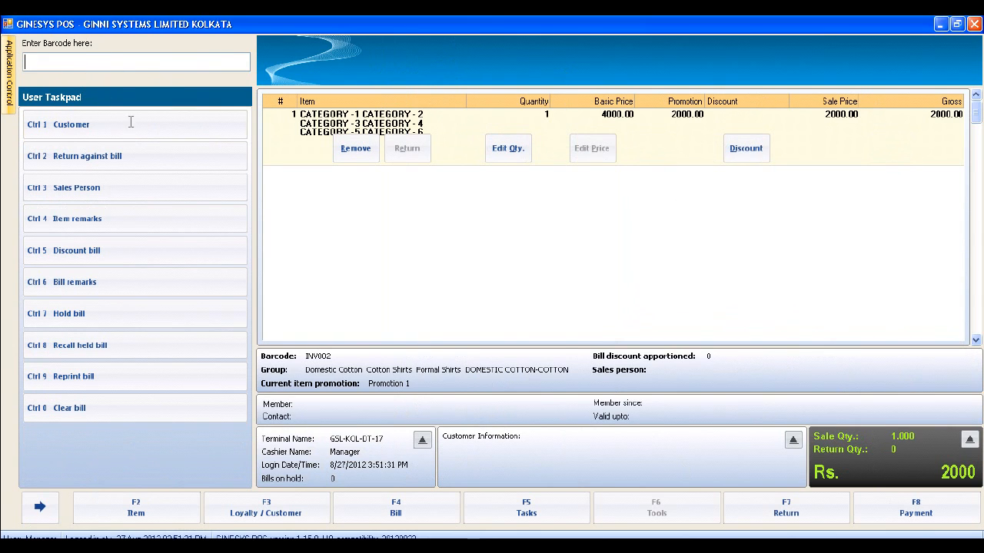
# - Clear the current bill and add the item with barcode Z36 to a new bill
pyautogui.click(94, 400)
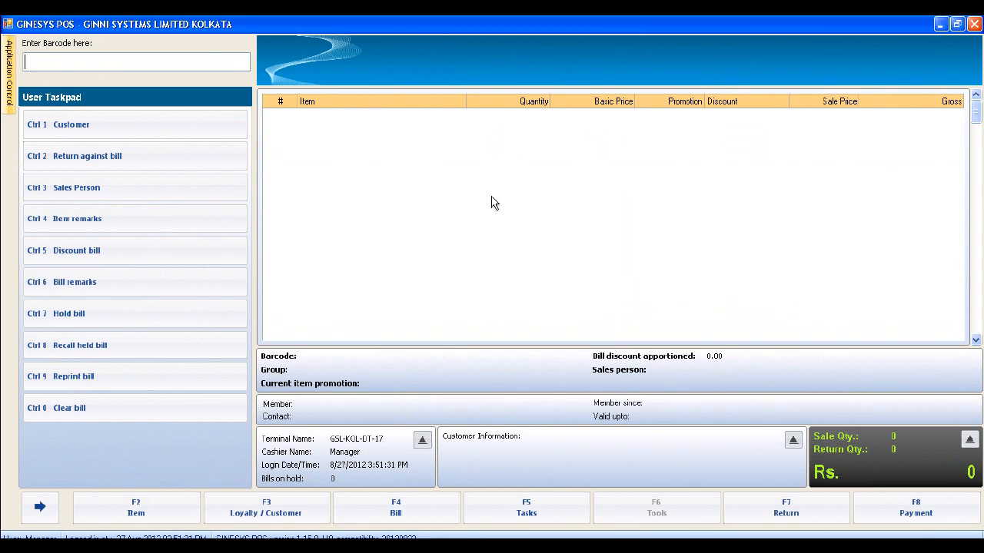
pyautogui.write('Z36')
pyautogui.press('Return')
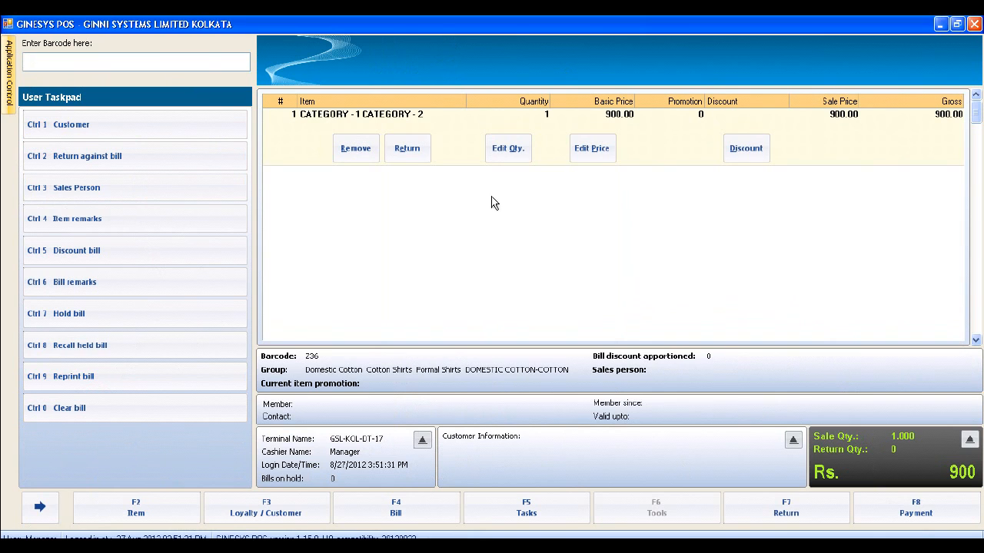